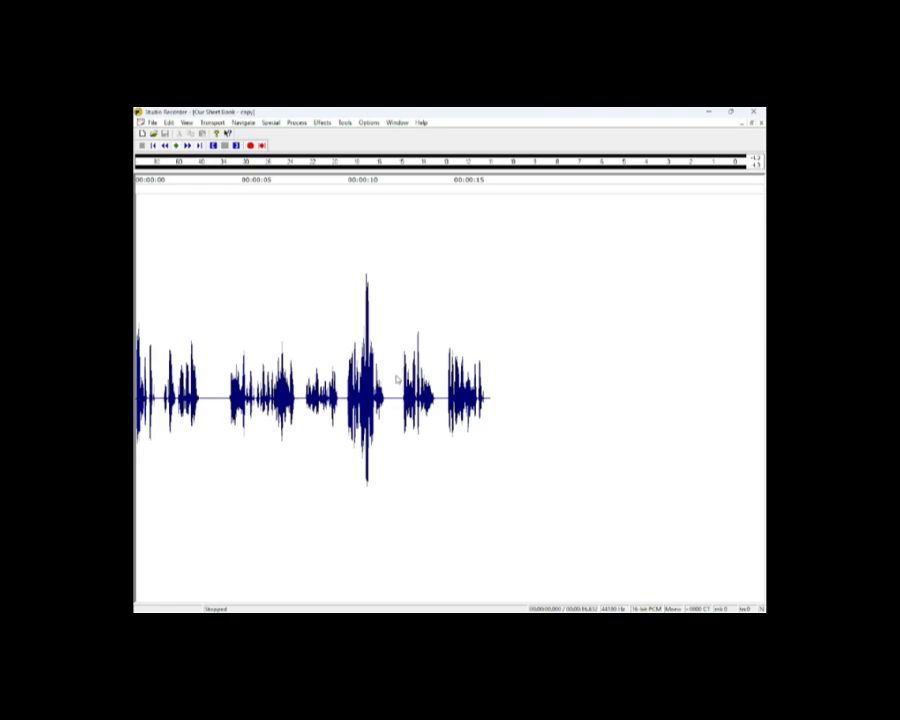
# Check the original recording's peak and RMS levels, then normalize it with a value of 20.
pyautogui.hotkey('ctrl', 'm')
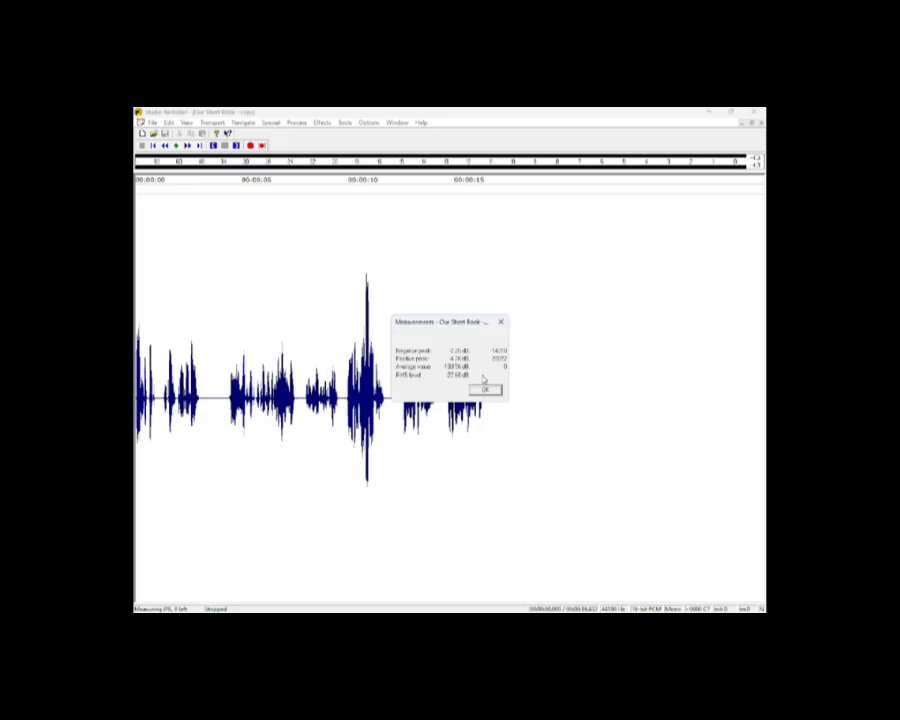
pyautogui.click(485, 388)
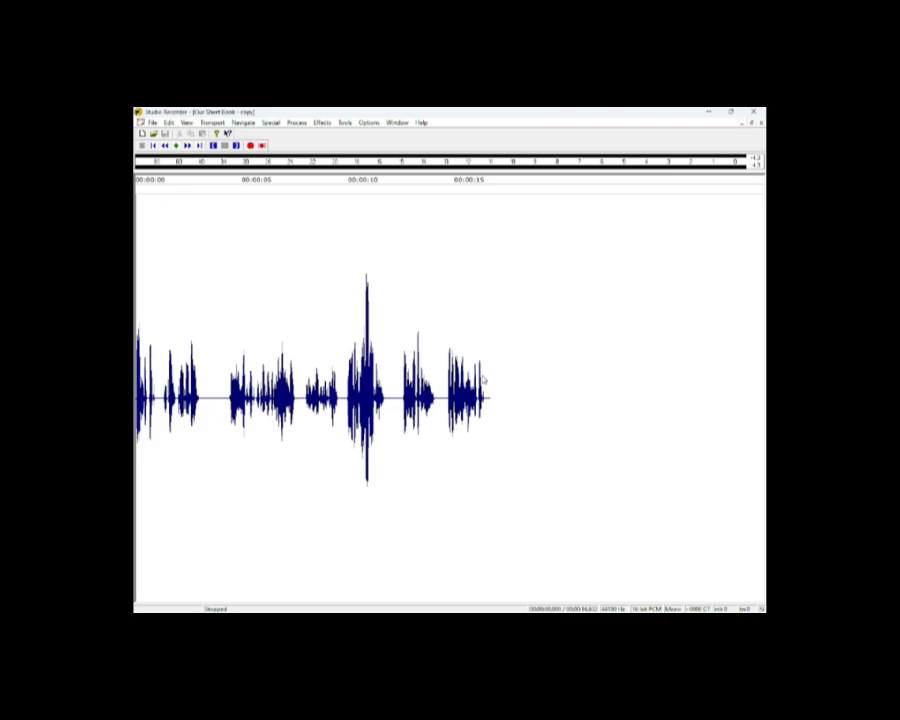
pyautogui.hotkey('alt', 'p')
pyautogui.press('n')
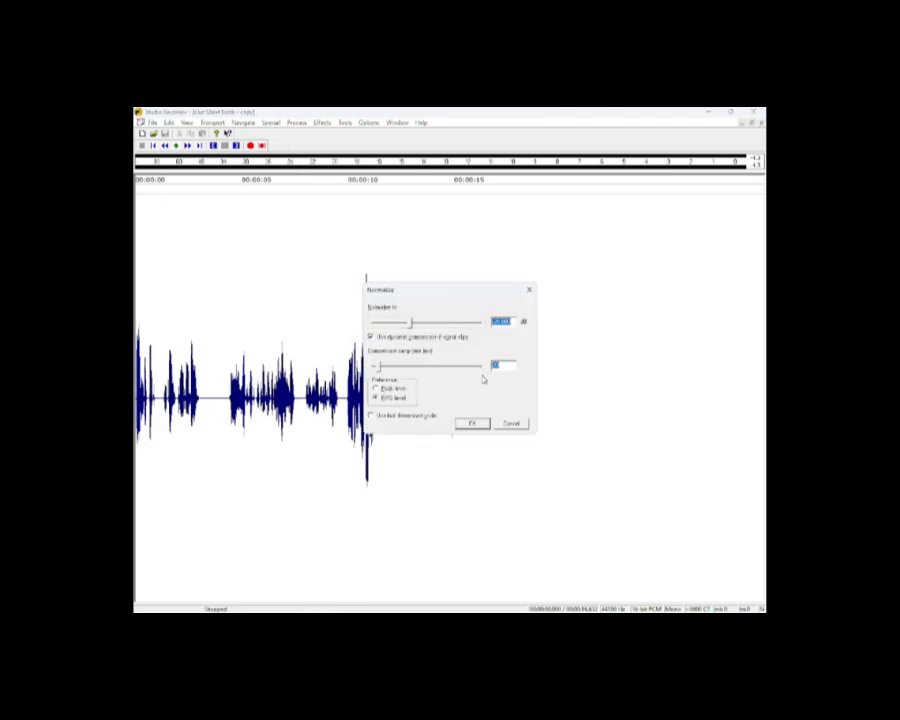
pyautogui.write('20')
pyautogui.press('Tab')
pyautogui.press('Return')
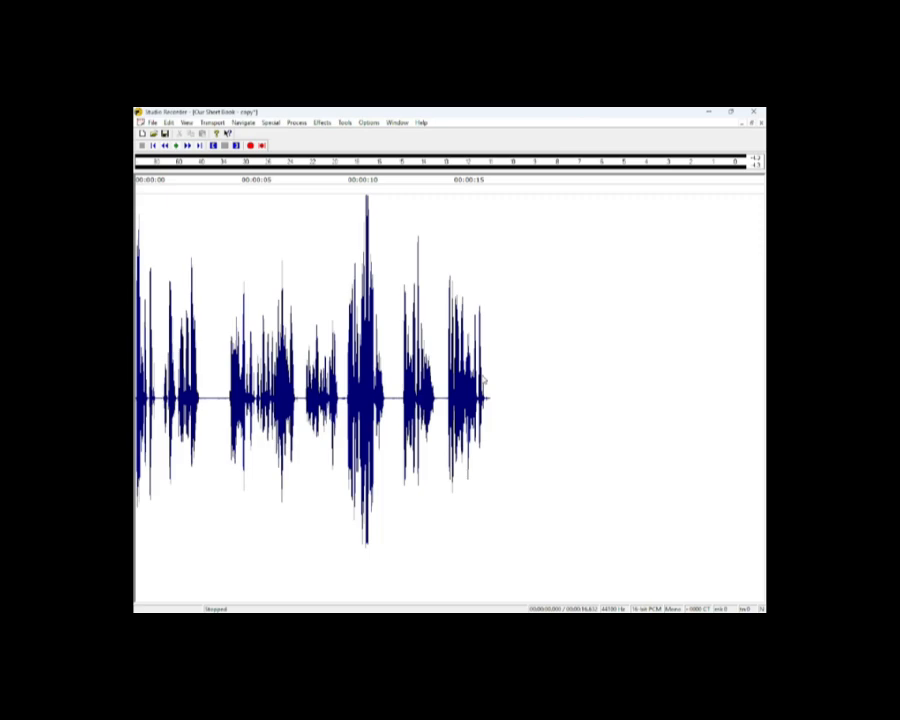
# Play back the normalized recording, stop it, and return to the start.
pyautogui.press('space')
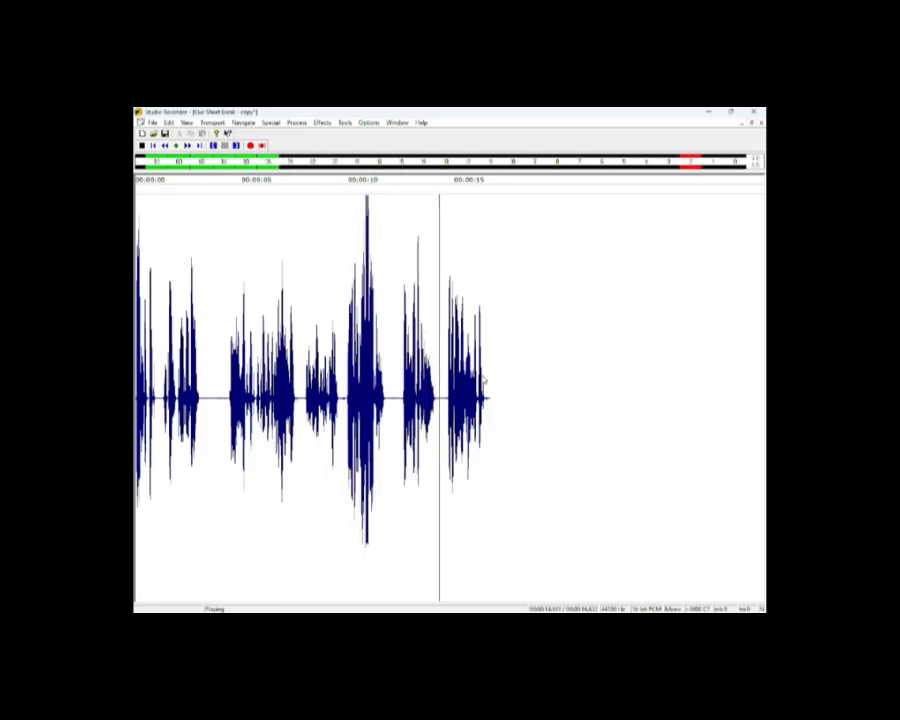
pyautogui.press('space')
pyautogui.hotkey('ctrl', 'Home')
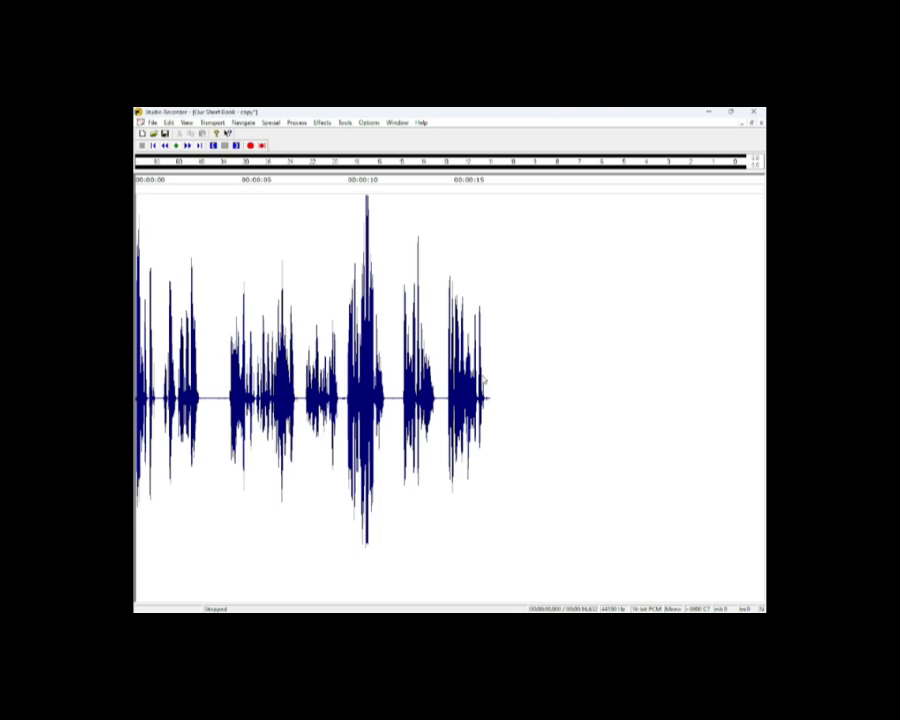
pyautogui.hotkey('ctrl', 'z')
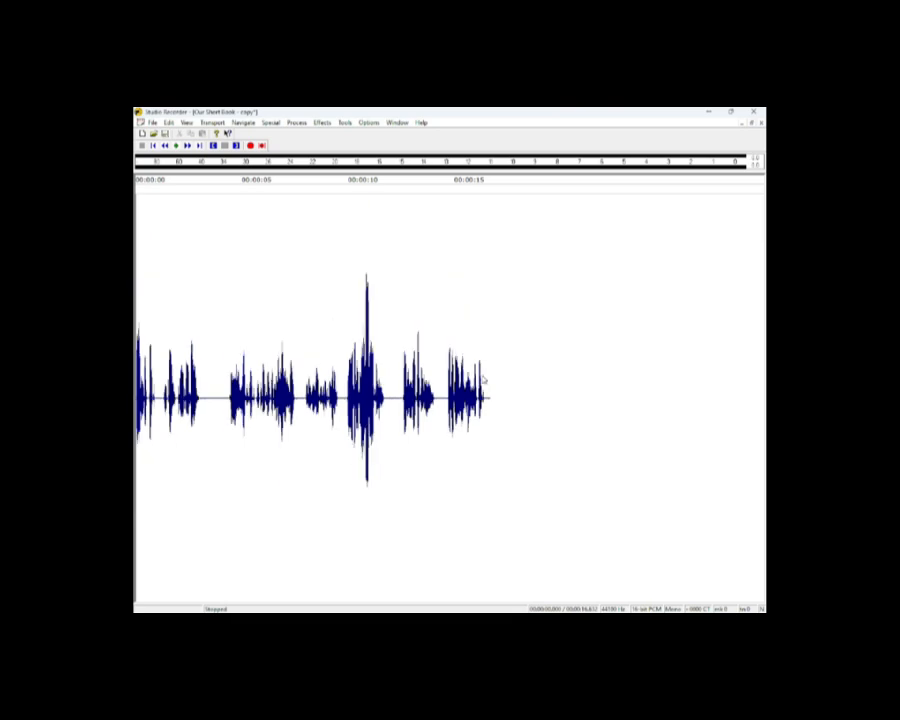
pyautogui.press('space')
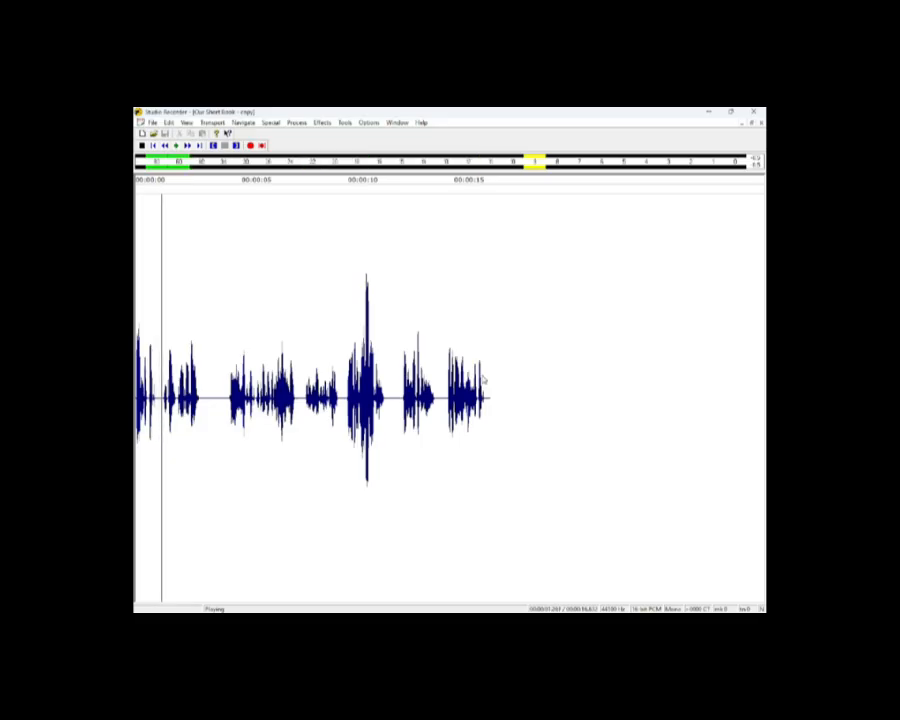
pyautogui.press('space')
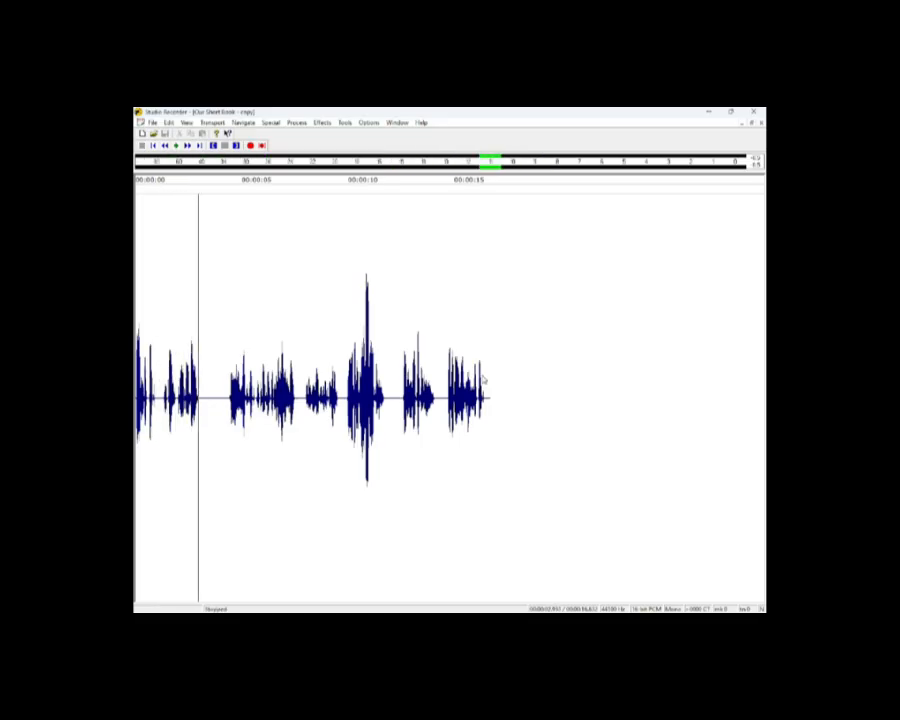
pyautogui.hotkey('ctrl', 'y')
pyautogui.press('space')
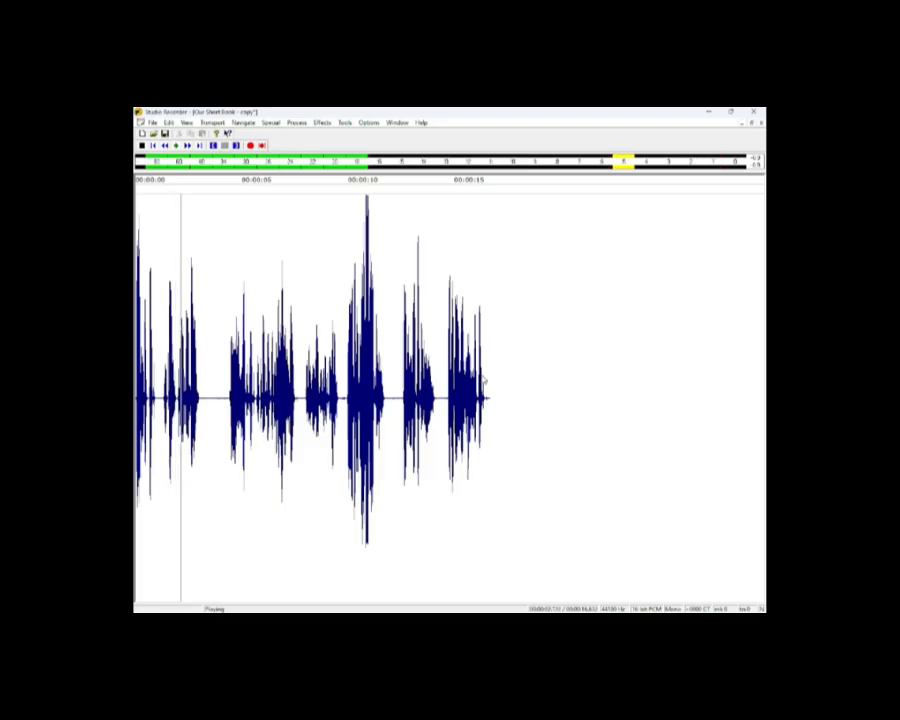
pyautogui.press('space')
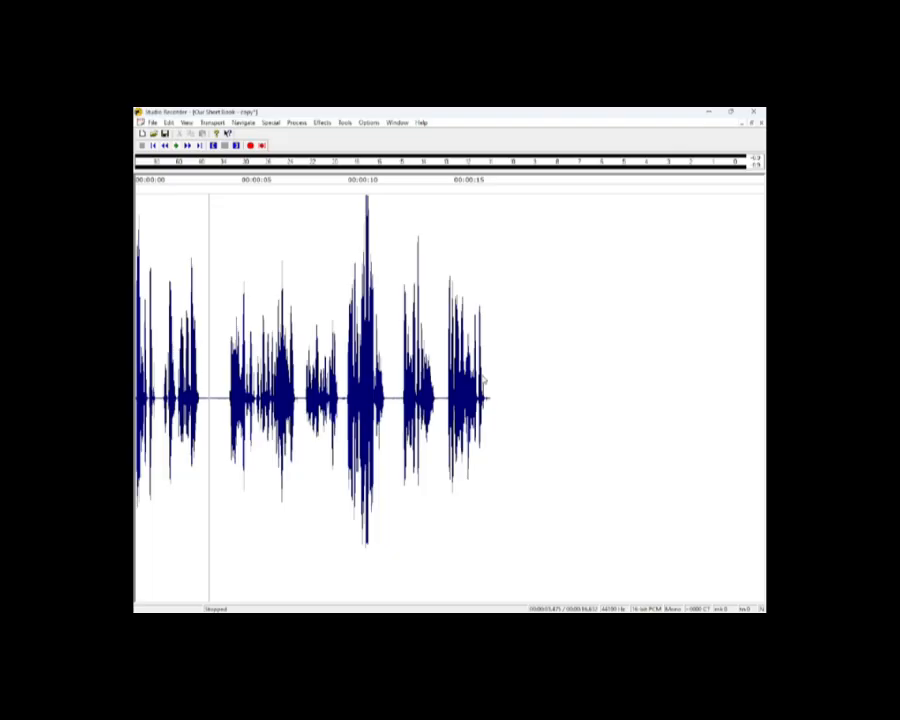
pyautogui.hotkey('ctrl', 'z')
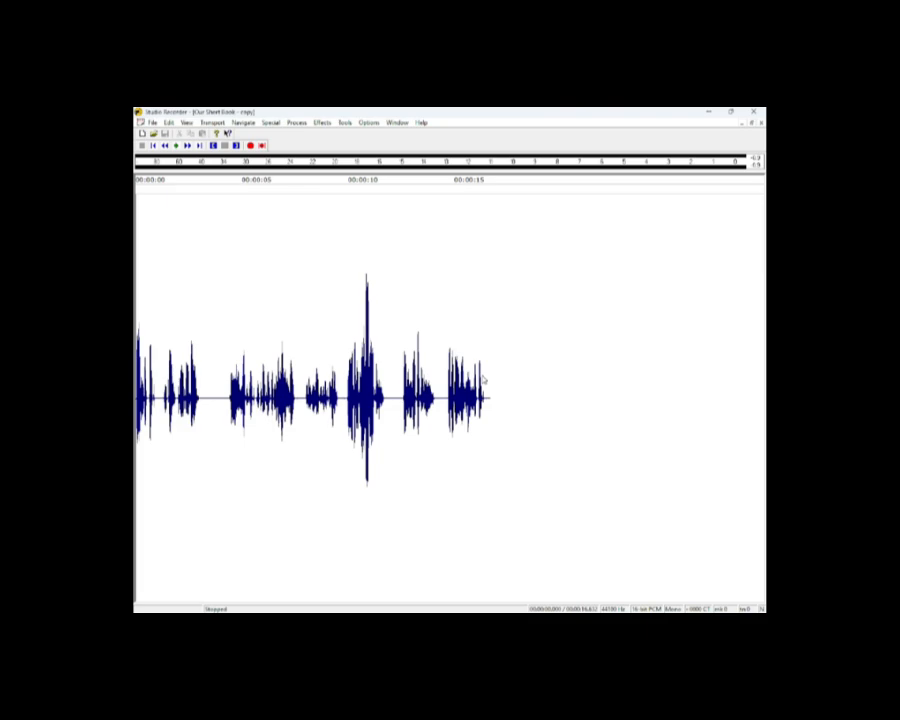
# Raise the recording's volume by 1 dB with Change Volume and play it back.
pyautogui.hotkey('alt', 'p')
pyautogui.press('v')
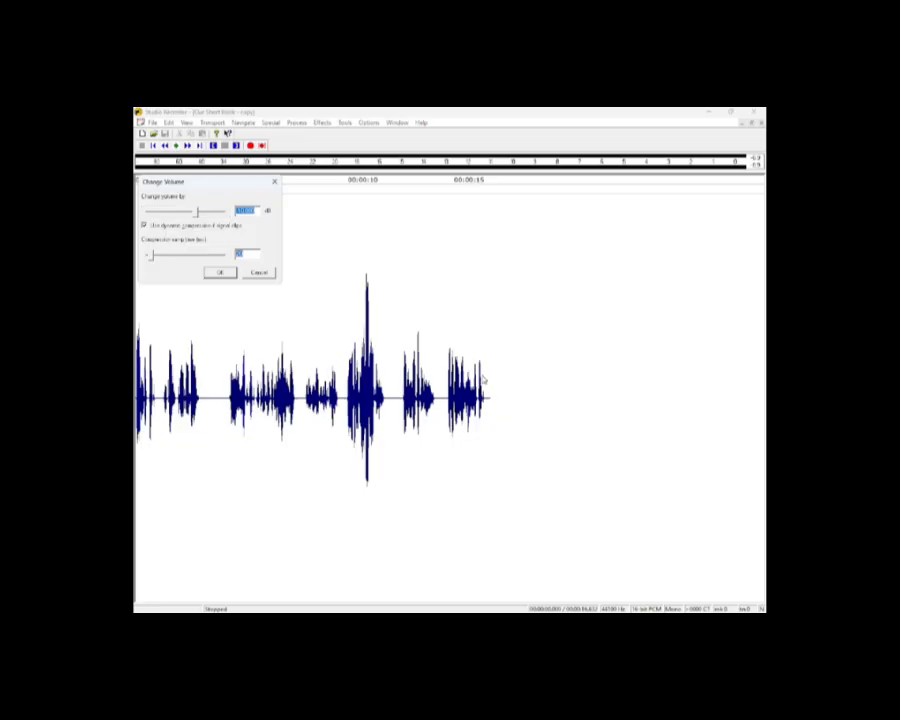
pyautogui.write('10')
pyautogui.press('Tab')
pyautogui.press('Return')
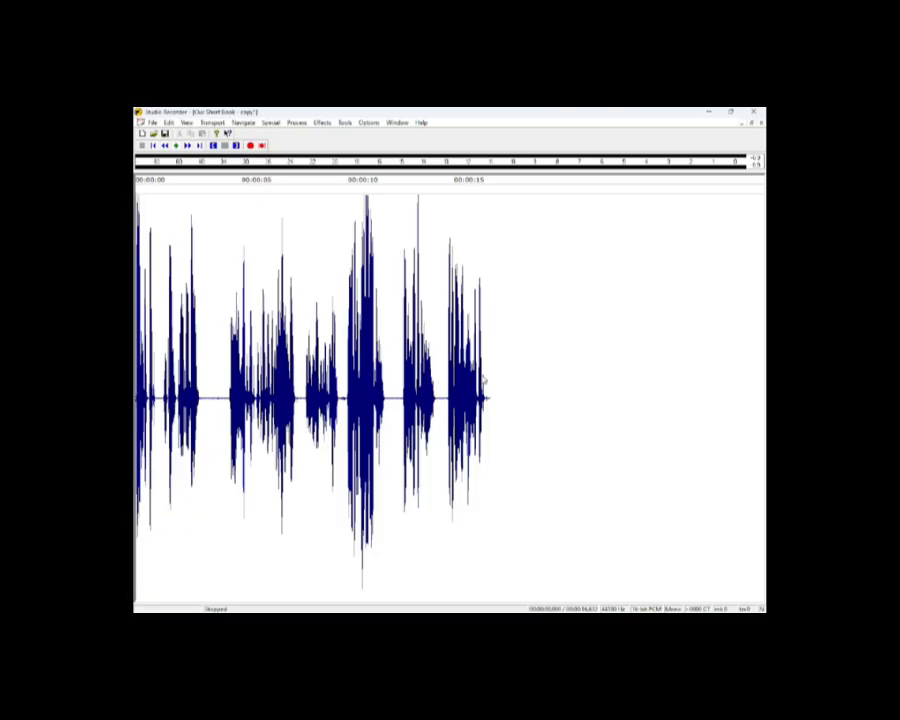
pyautogui.press('space')
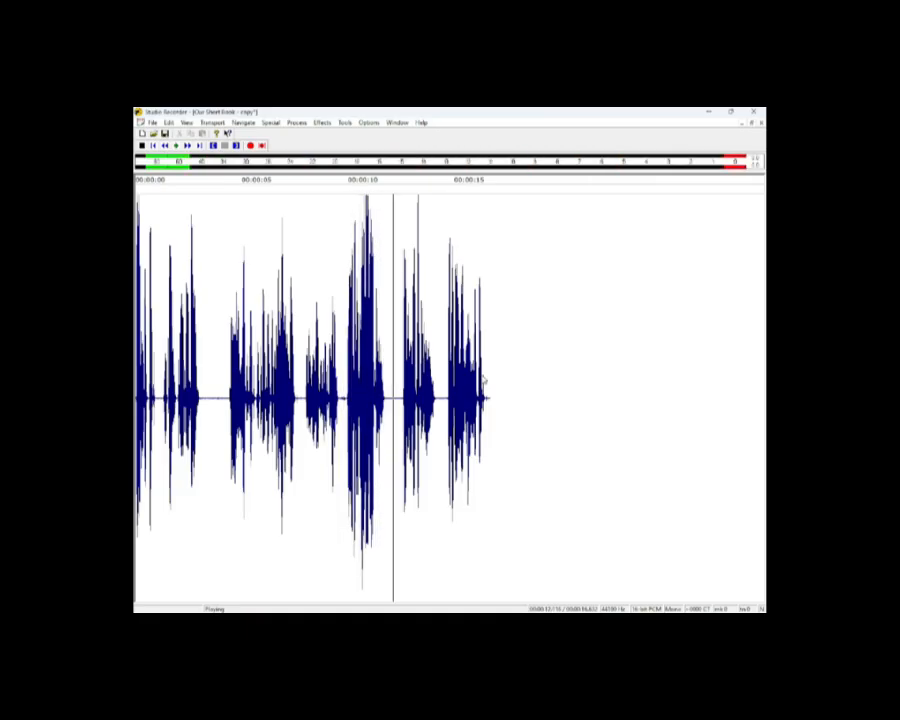
pyautogui.press('space')
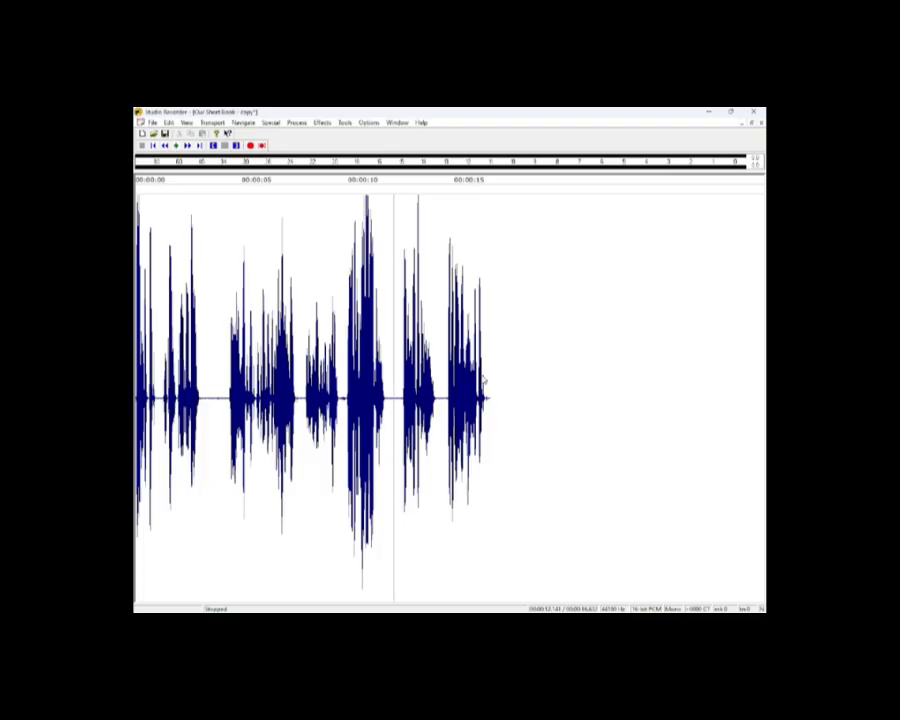
pyautogui.press('space')
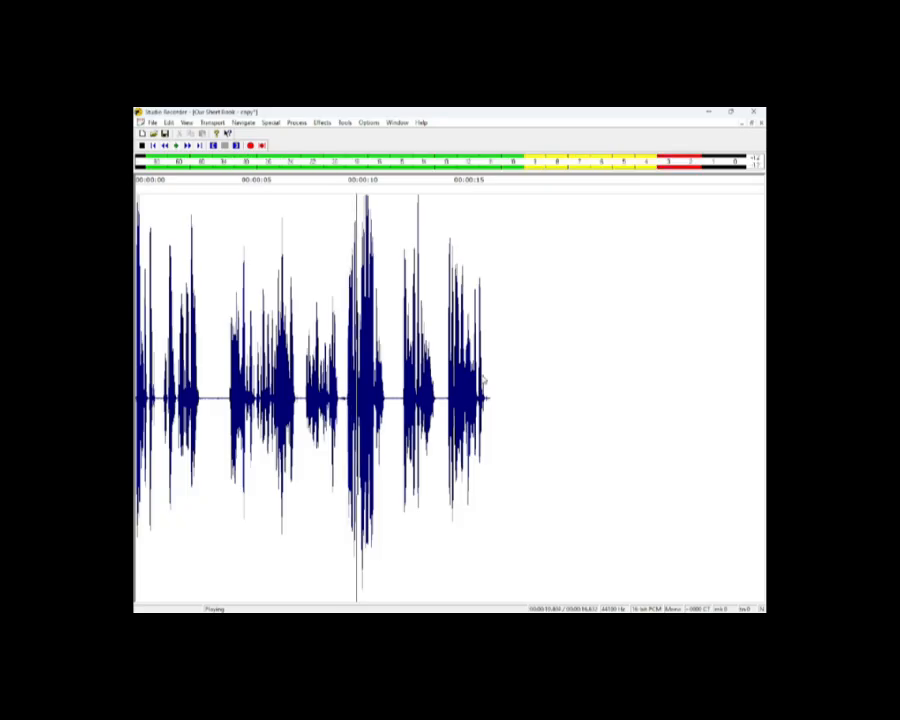
pyautogui.press('space')
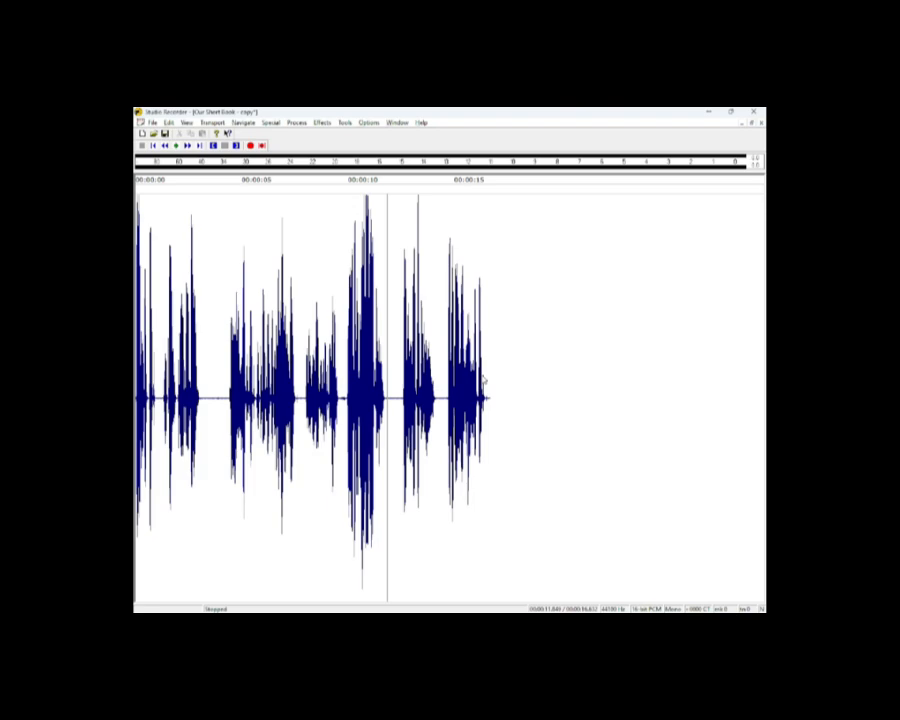
pyautogui.hotkey('ctrl', 'Left')
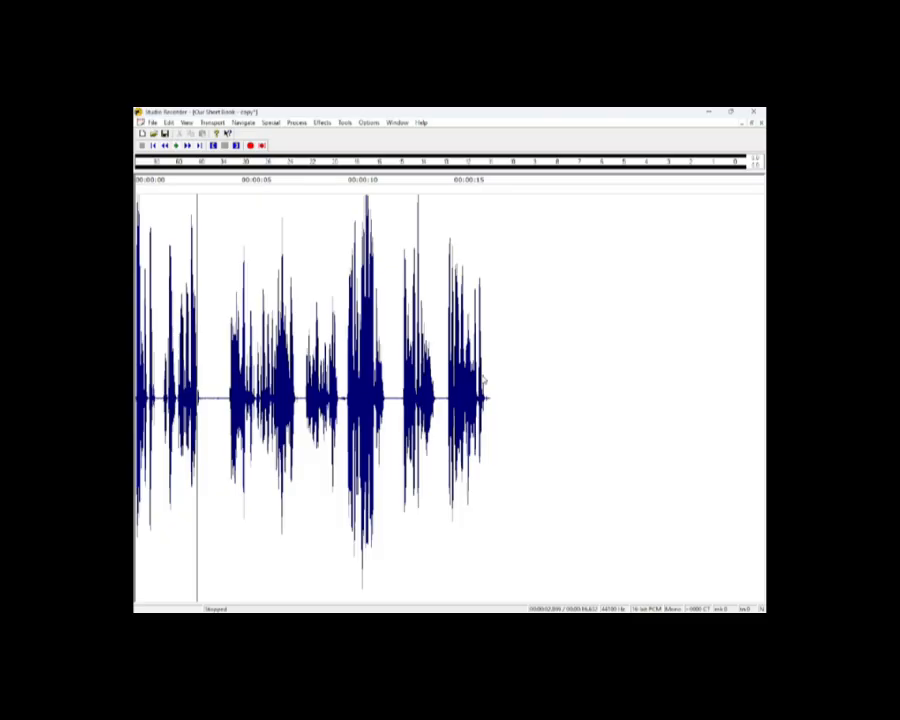
pyautogui.press('Home')
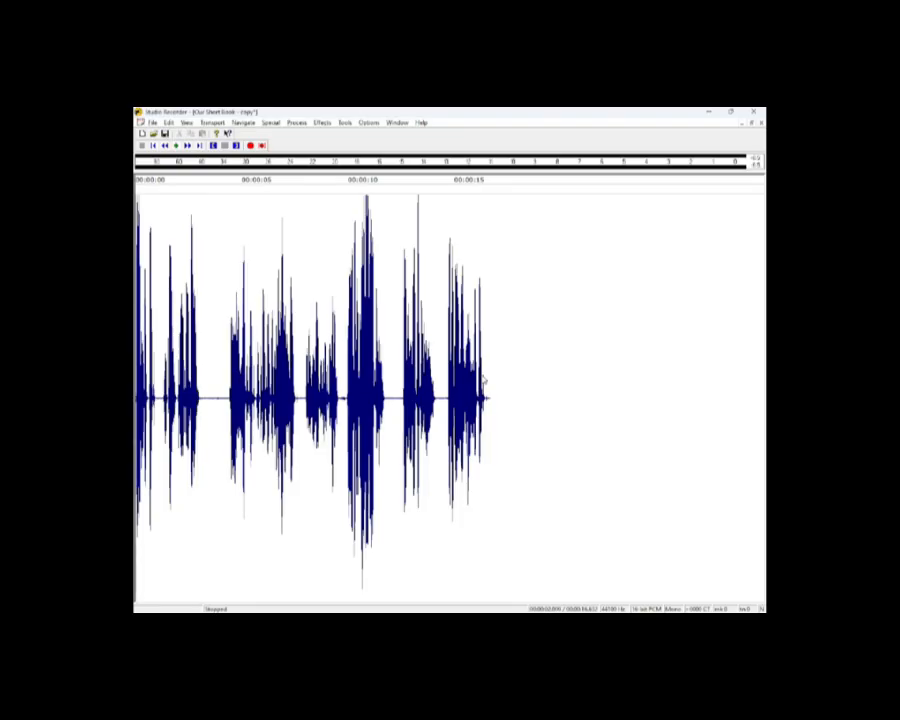
# Measure the louder recording's peak and RMS levels, then undo the Change Volume boost.
pyautogui.hotkey('ctrl', 'm')
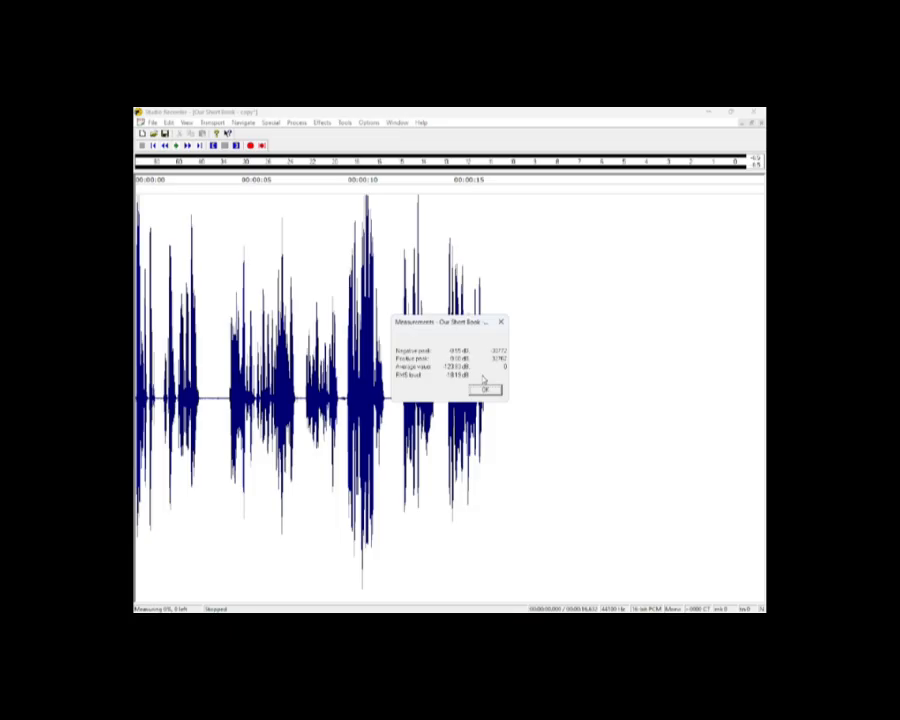
pyautogui.press('Return')
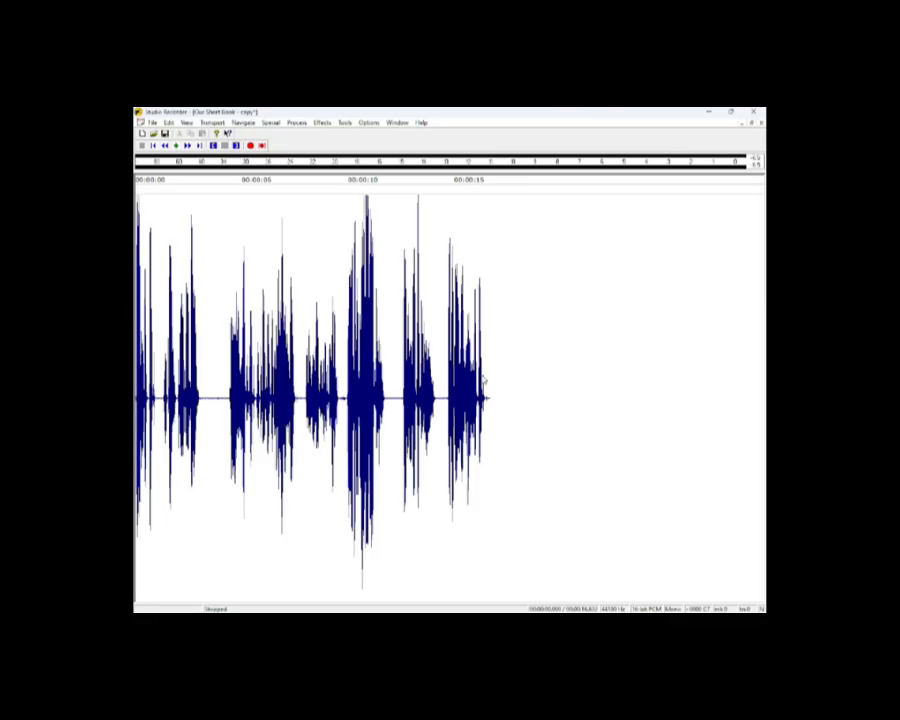
pyautogui.hotkey('ctrl', 'z')
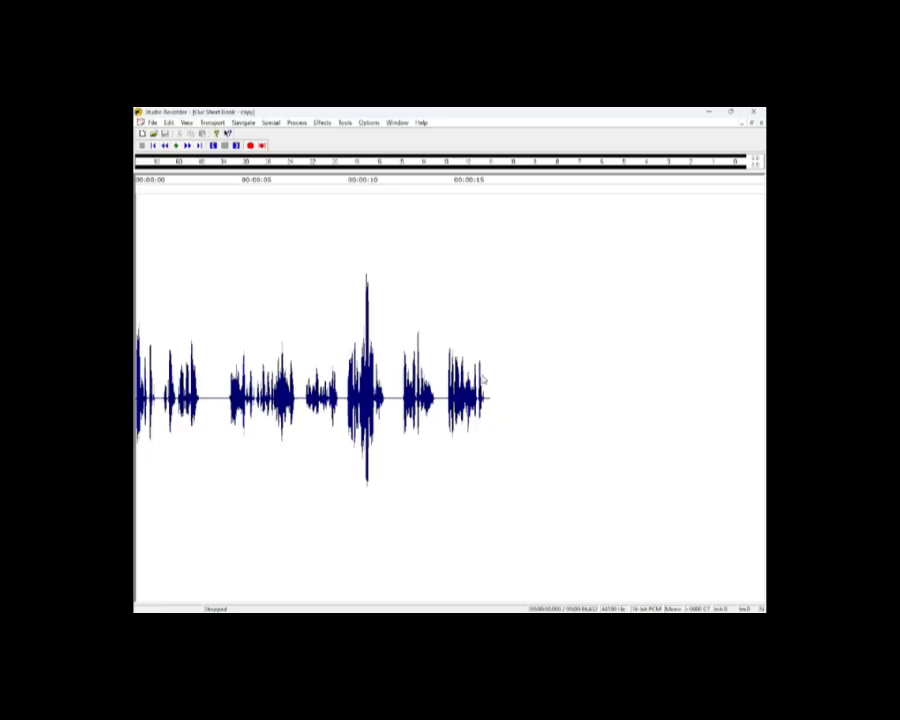
# Boost the original recording's volume by 2 dB with Change Volume.
pyautogui.hotkey('alt', 'p')
pyautogui.write('v2')
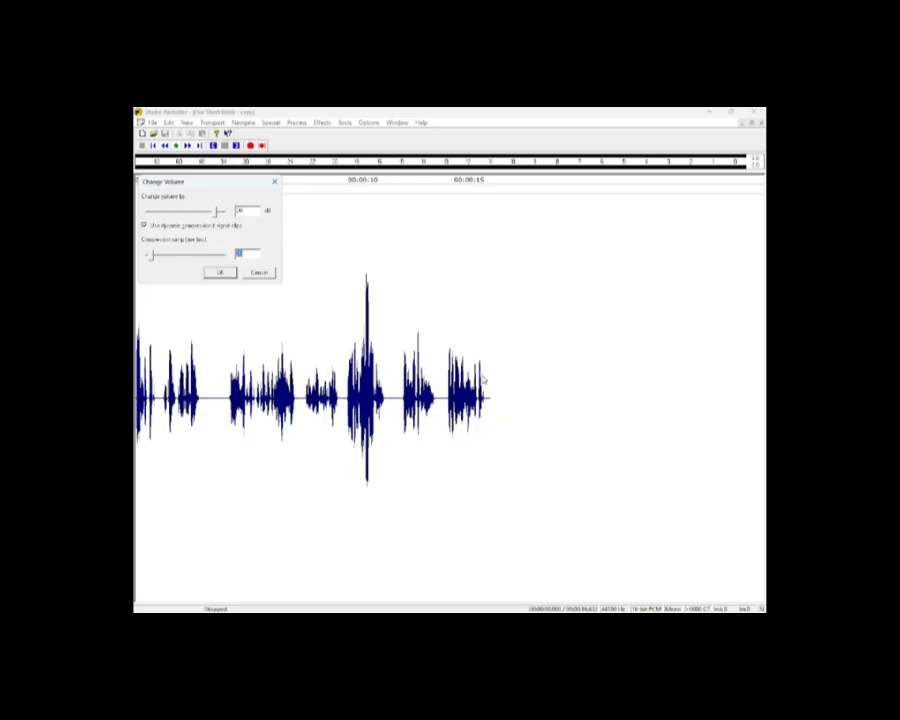
pyautogui.press('Return')
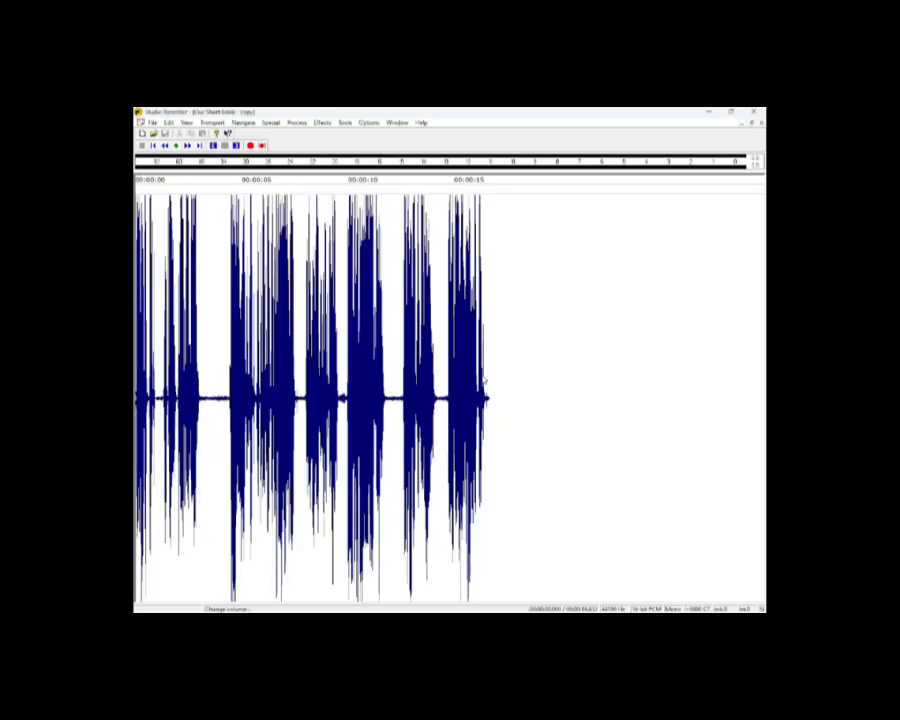
# Play the boosted recording briefly and confirm its levels now peak at 0.00 dB.
pyautogui.press('space')
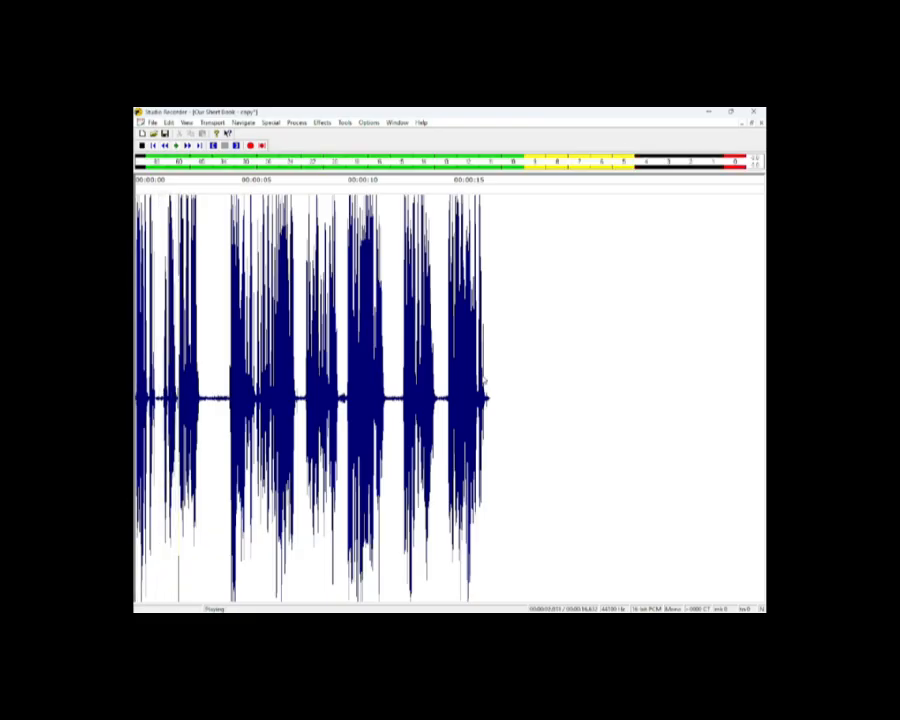
pyautogui.press('space')
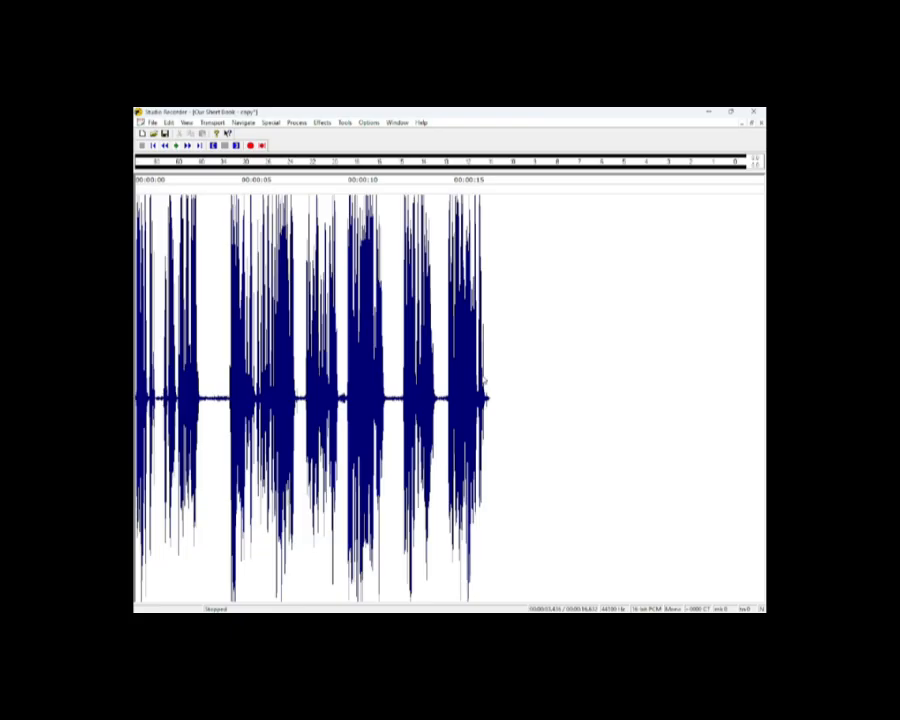
pyautogui.hotkey('ctrl', 'm')
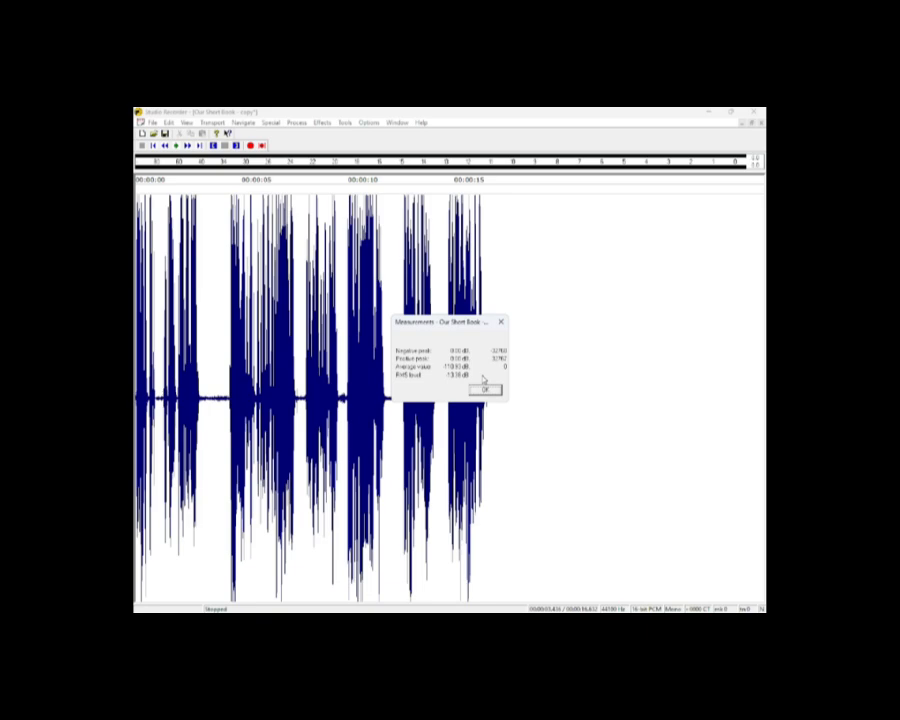
pyautogui.click(485, 387)
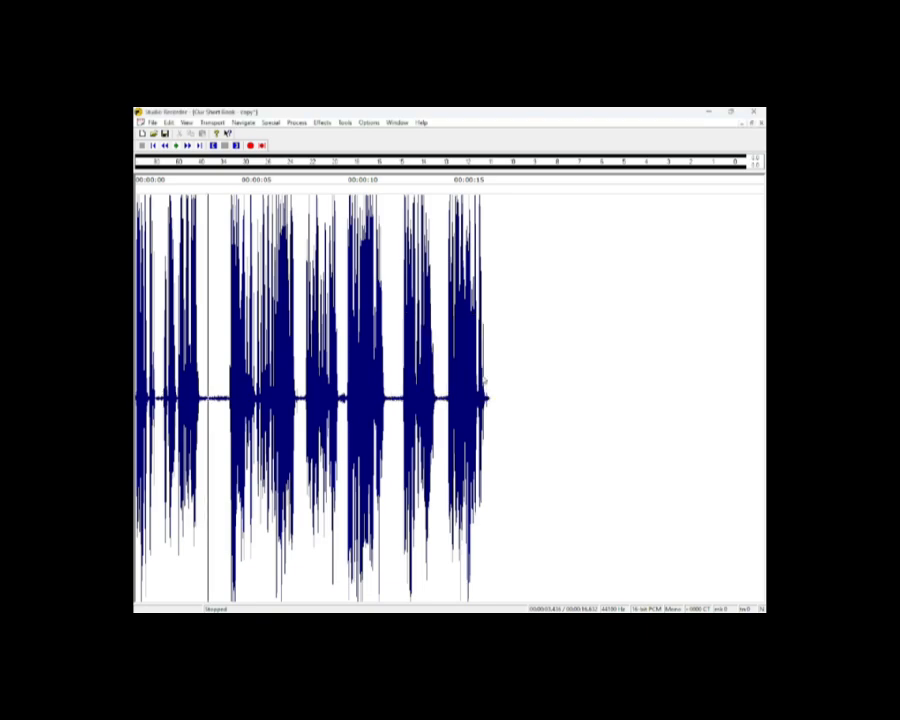